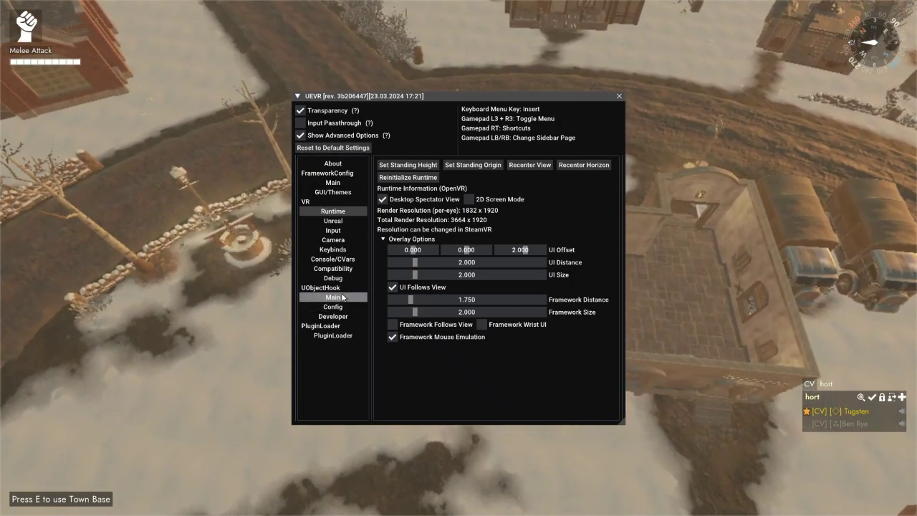
- In UObjectHook > Main, expand Common Objects > PlayerController > Character > Components to list GasMaskMesh, Head and Helmet
{"action": "left_click", "coordinate": [342, 296]}
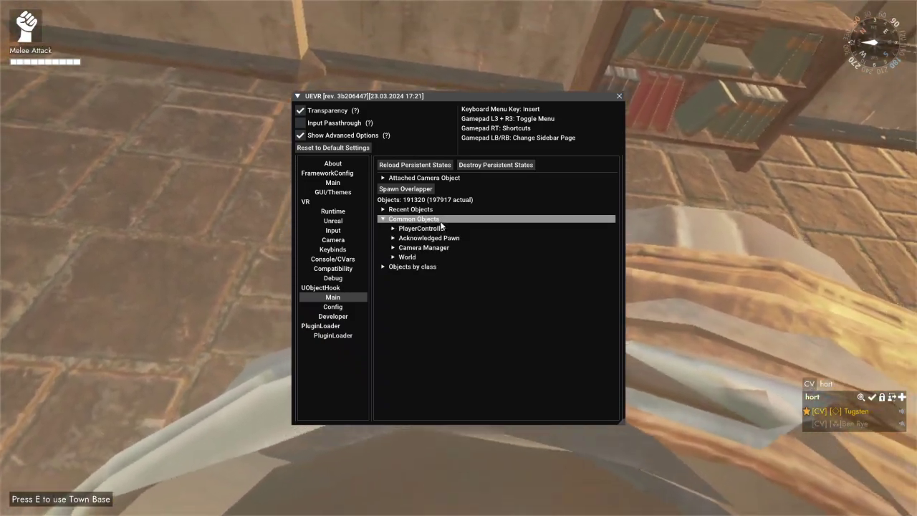
{"action": "left_click", "coordinate": [442, 228]}
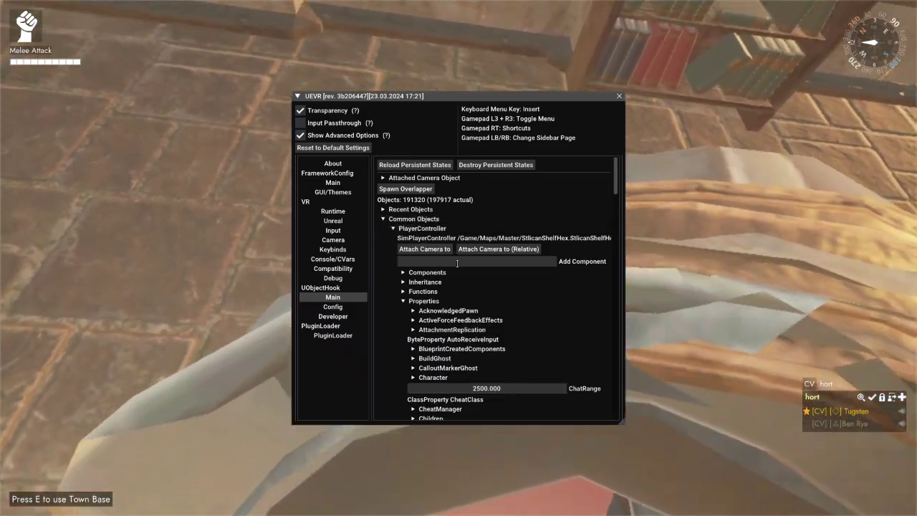
{"action": "scroll", "coordinate": [459, 273], "scroll_direction": "down", "scroll_amount": 2}
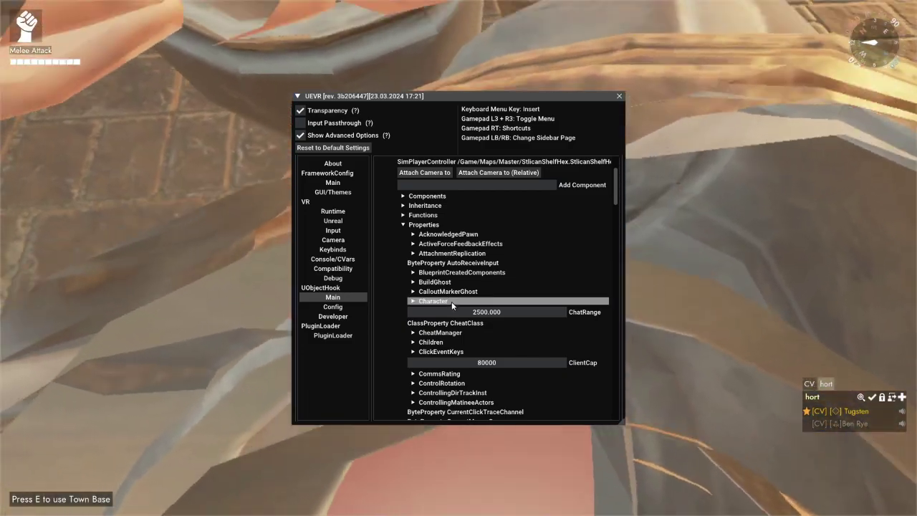
{"action": "left_click", "coordinate": [451, 301]}
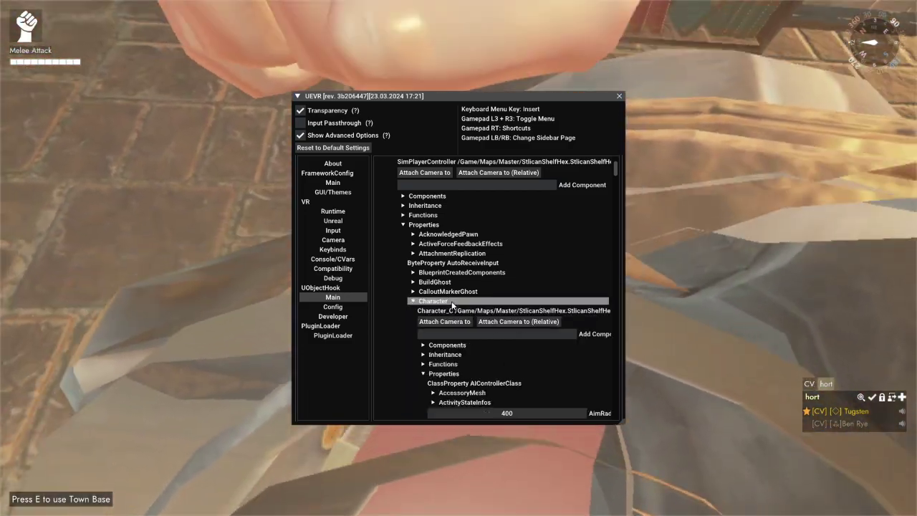
{"action": "scroll", "coordinate": [458, 297], "scroll_direction": "down", "scroll_amount": 2}
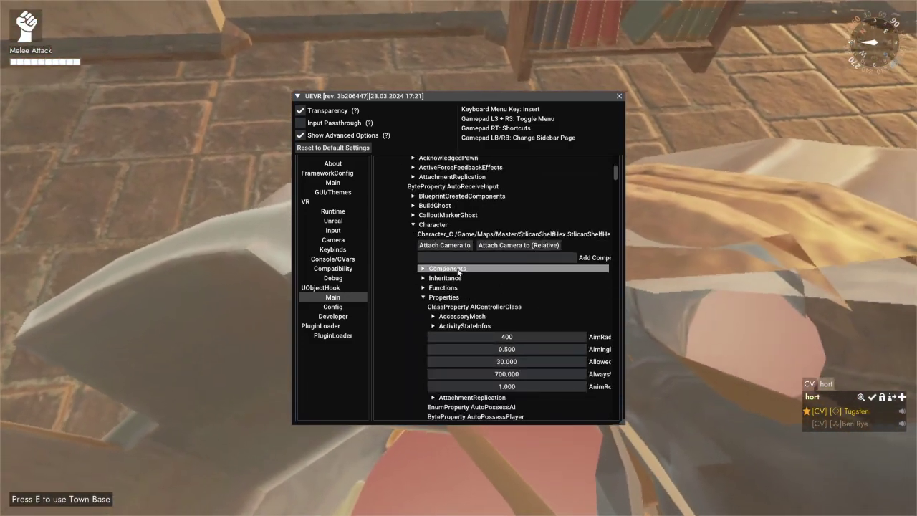
{"action": "scroll", "coordinate": [437, 208], "scroll_direction": "up", "scroll_amount": 2}
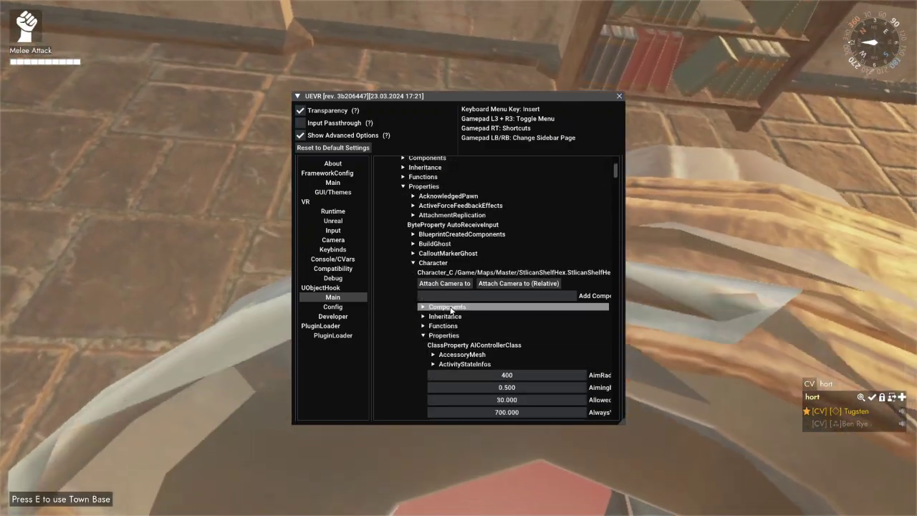
{"action": "left_click", "coordinate": [446, 345]}
{"action": "scroll", "coordinate": [452, 308], "scroll_direction": "down", "scroll_amount": 3}
{"action": "scroll", "coordinate": [451, 307], "scroll_direction": "down", "scroll_amount": 5}
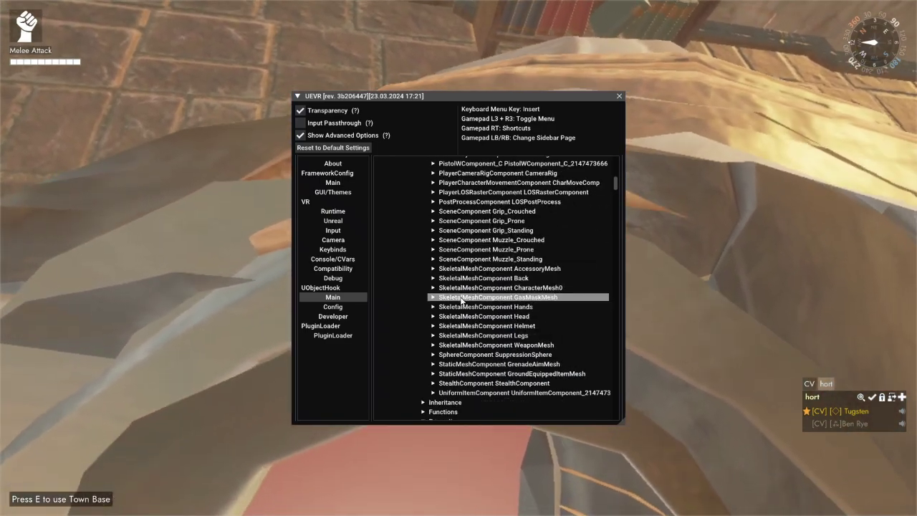
{"action": "left_click", "coordinate": [461, 297]}
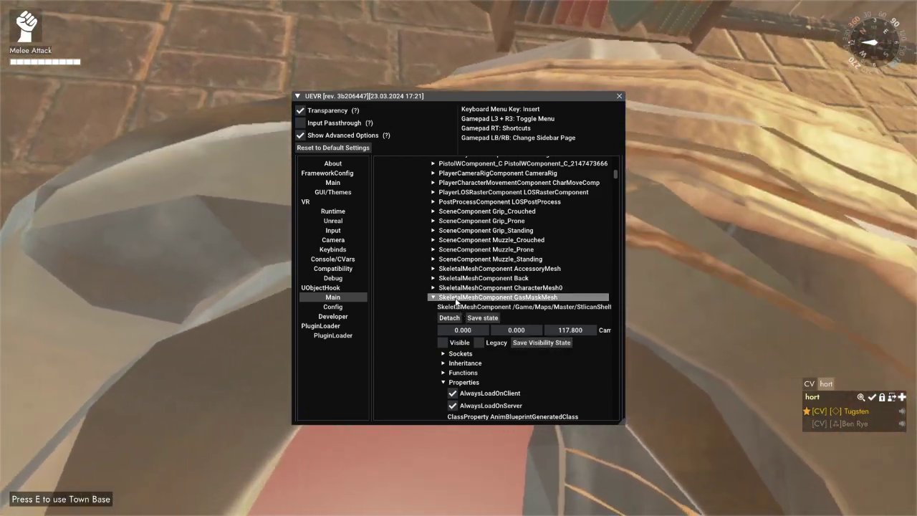
{"action": "left_click", "coordinate": [473, 297]}
{"action": "left_click", "coordinate": [458, 316]}
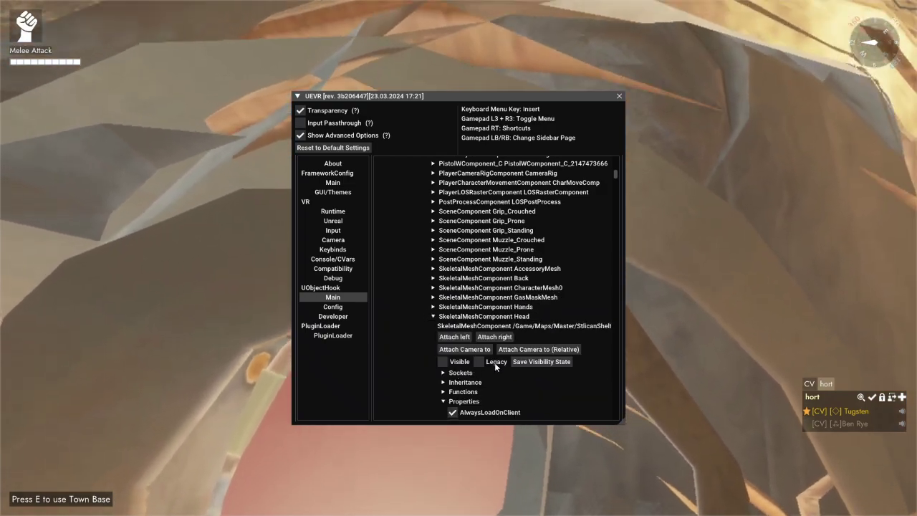
{"action": "left_click", "coordinate": [506, 315]}
{"action": "left_click", "coordinate": [505, 325]}
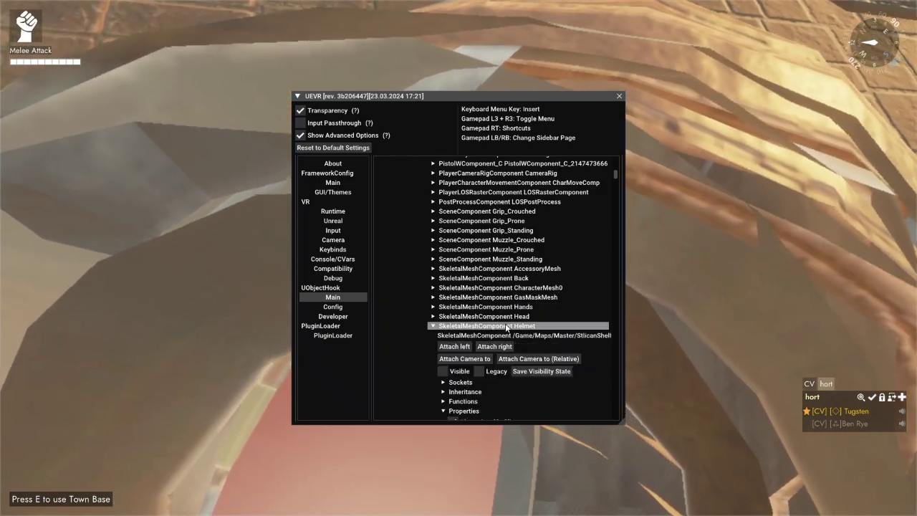
{"action": "left_click", "coordinate": [499, 326]}
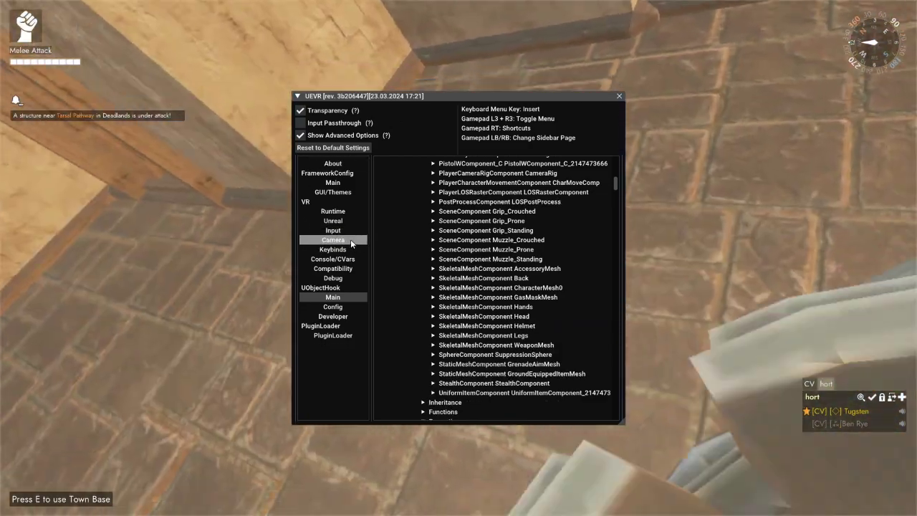
- Recenter the horizon from VR > Camera, then reopen the overlay with Insert and recenter again
{"action": "left_click", "coordinate": [350, 239]}
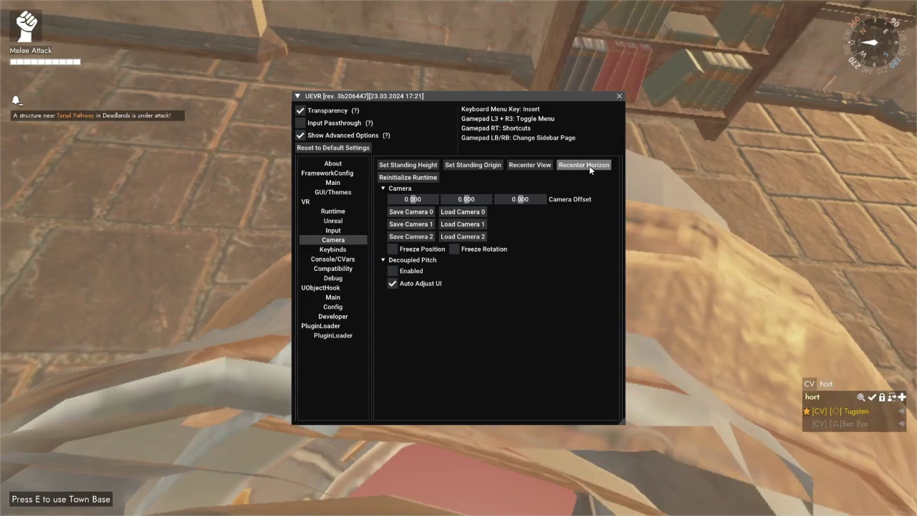
{"action": "left_click", "coordinate": [589, 166]}
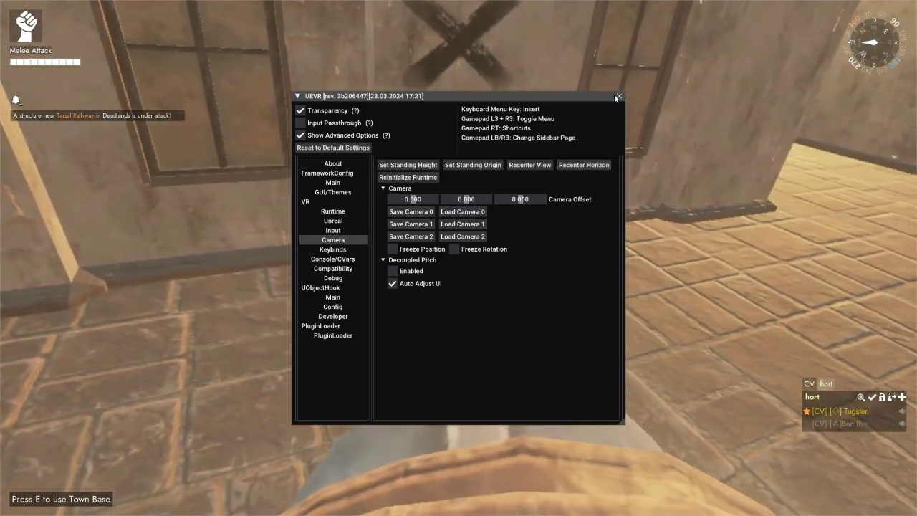
{"action": "left_click", "coordinate": [618, 95]}
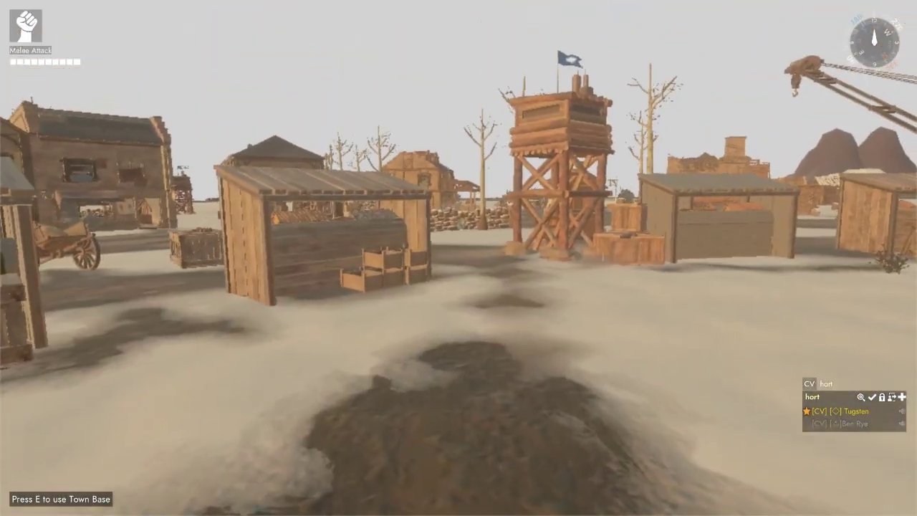
{"action": "key", "text": "Insert"}
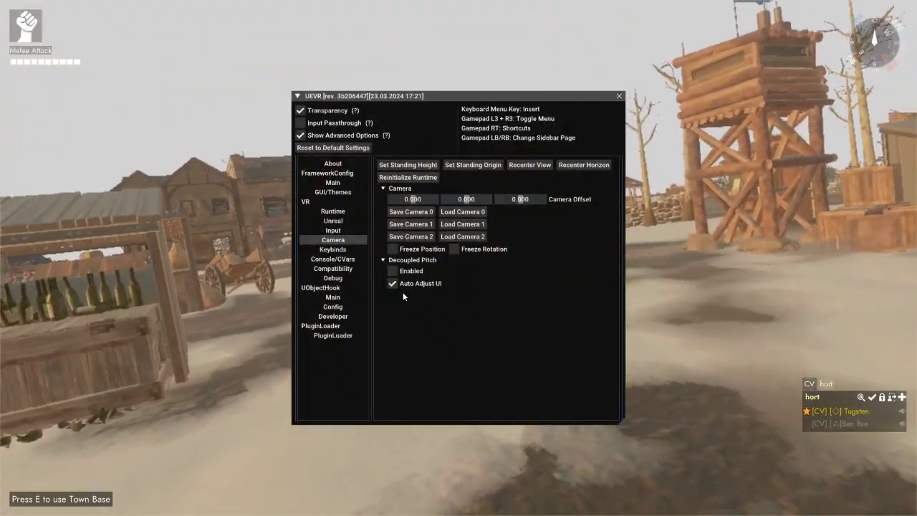
{"action": "left_click", "coordinate": [578, 166]}
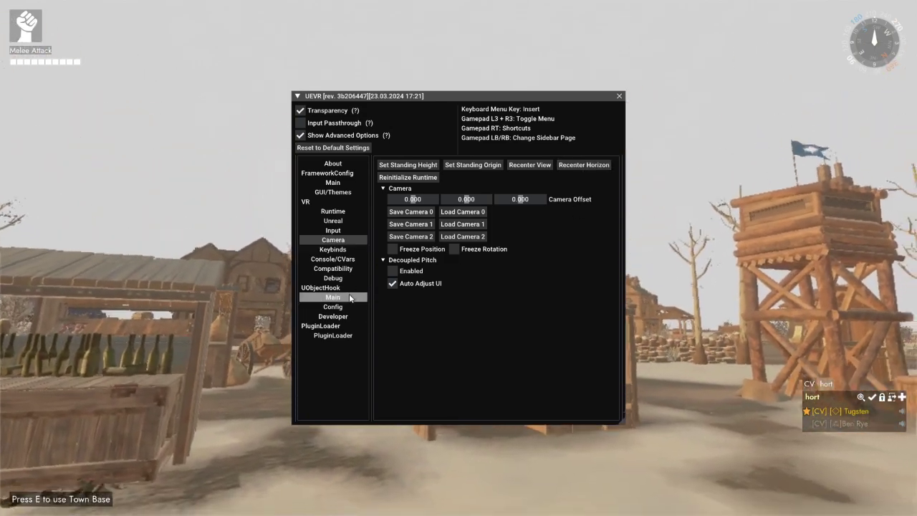
- Expand the GasMaskMesh attachment and raise its third offset from 117.800 to 119.100
{"action": "left_click", "coordinate": [349, 296]}
{"action": "scroll", "coordinate": [557, 280], "scroll_direction": "down", "scroll_amount": 3}
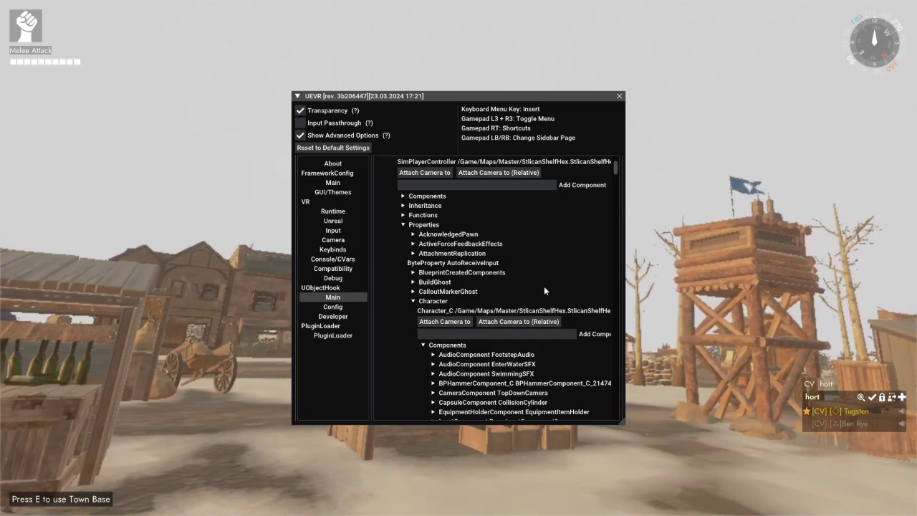
{"action": "scroll", "coordinate": [544, 287], "scroll_direction": "up", "scroll_amount": 2}
{"action": "mouse_move", "coordinate": [618, 169]}
{"action": "left_mouse_down"}
{"action": "mouse_move", "coordinate": [617, 219]}
{"action": "mouse_move", "coordinate": [617, 188]}
{"action": "left_mouse_up"}
{"action": "left_click", "coordinate": [561, 256]}
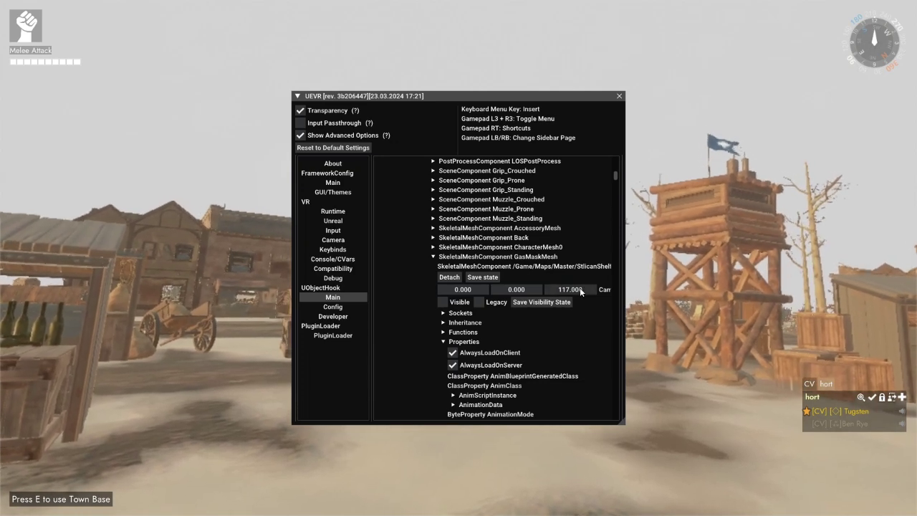
{"action": "left_click_drag", "start_coordinate": [577, 288], "coordinate": [588, 288]}
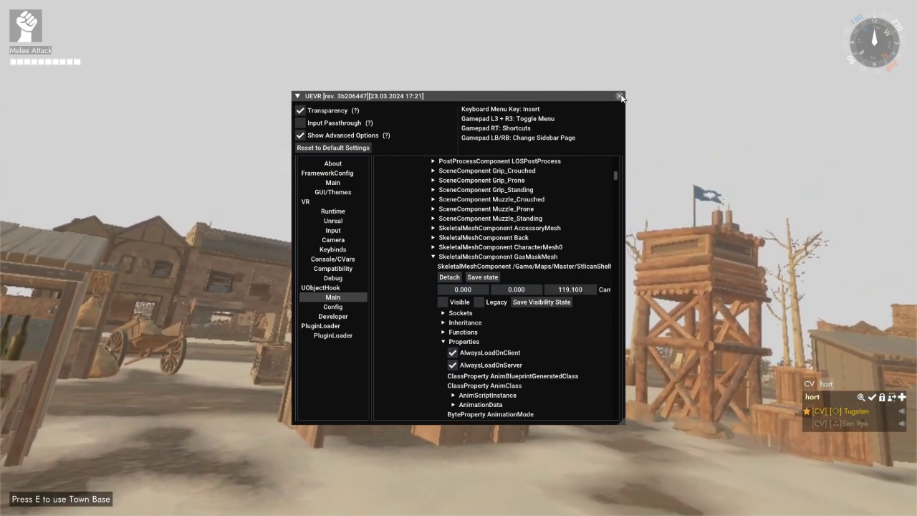
- Close the overlay, draw and reload the Ahti Model 2 pistol, then switch back to Melee Attack
{"action": "left_click", "coordinate": [620, 97]}
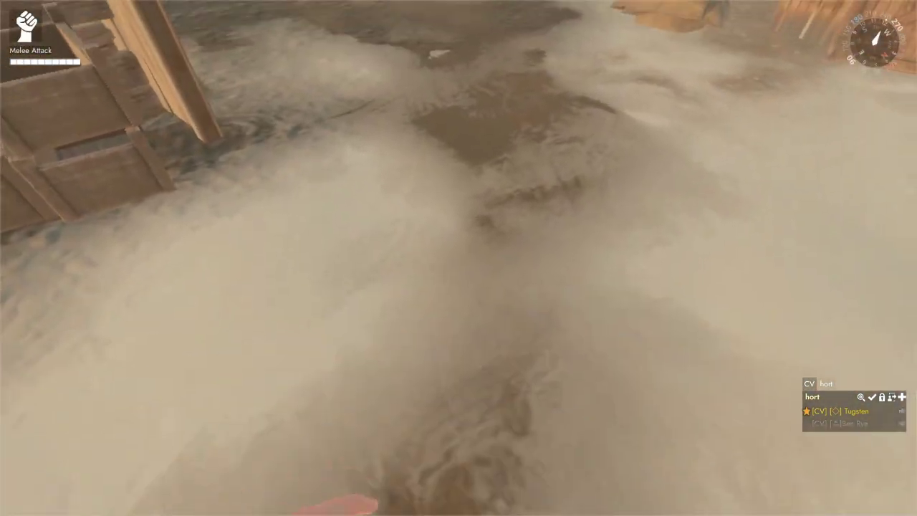
{"action": "key", "text": "2"}
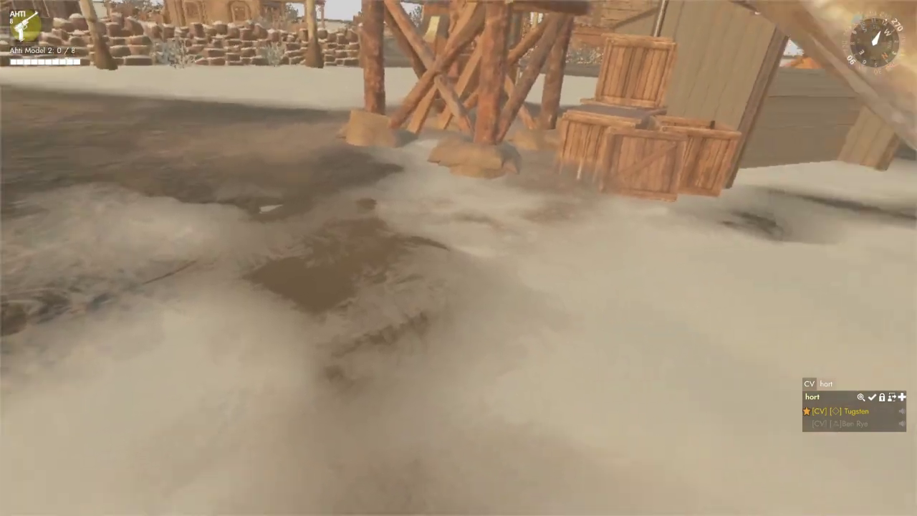
{"action": "key", "text": "r"}
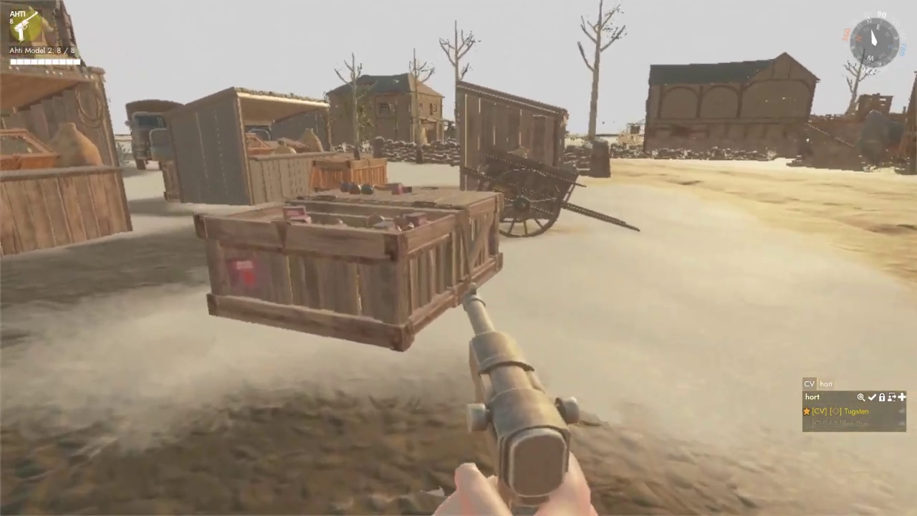
{"action": "key", "text": "1"}
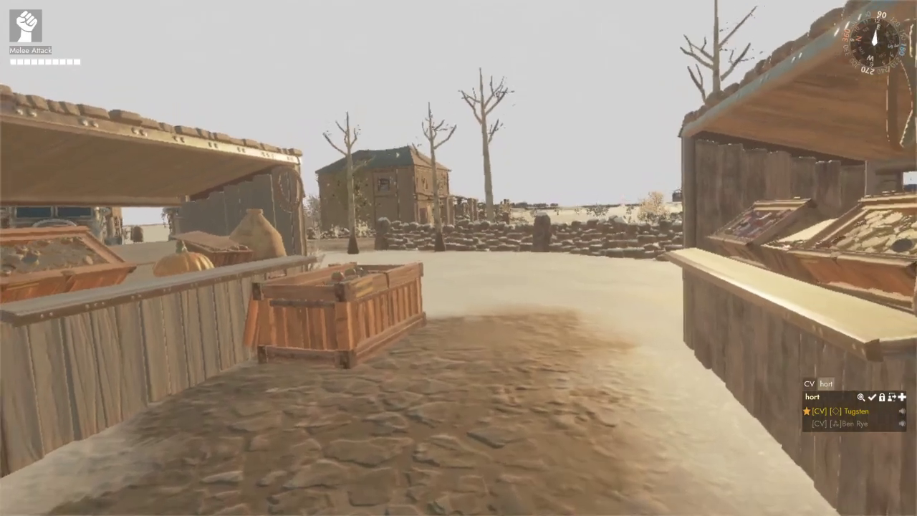
- Reopen UEVR with Insert, collapse GasMaskMesh, visit VR > Camera, then show FrameworkConfig > Main
{"action": "key", "text": "Insert"}
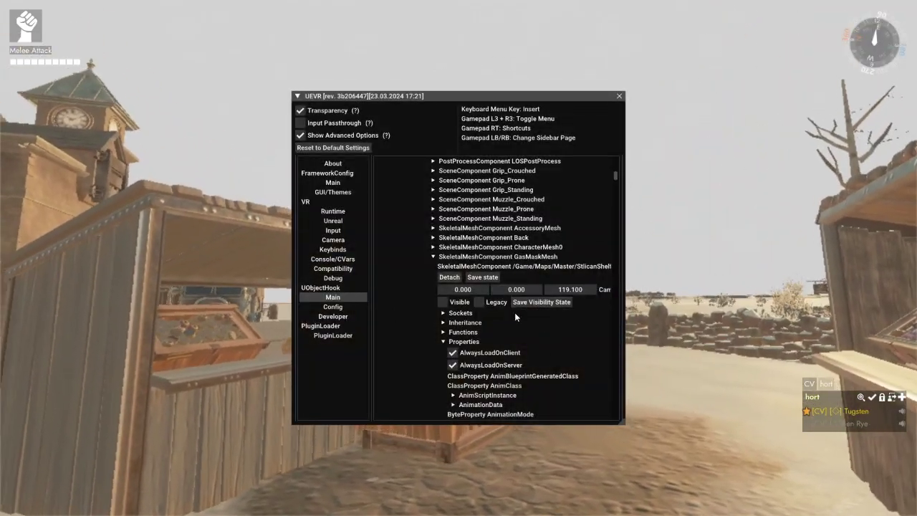
{"action": "left_click", "coordinate": [486, 258]}
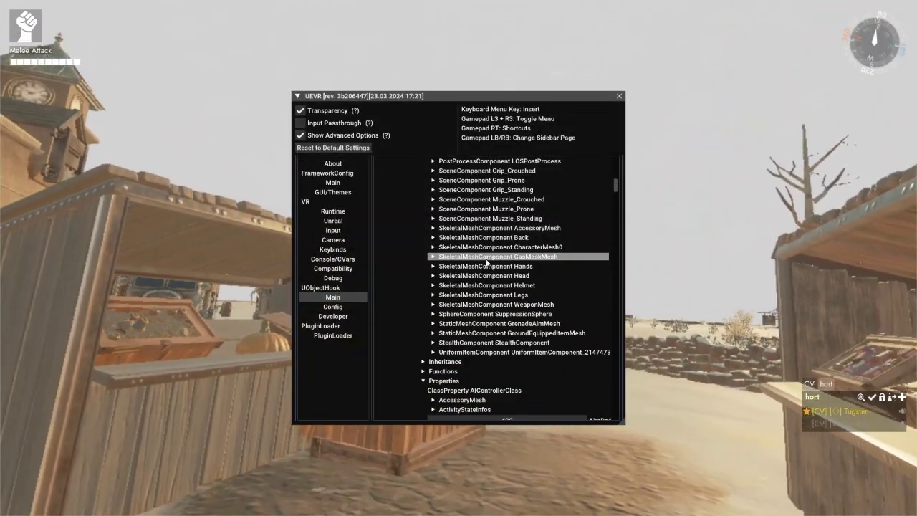
{"action": "left_click", "coordinate": [335, 240]}
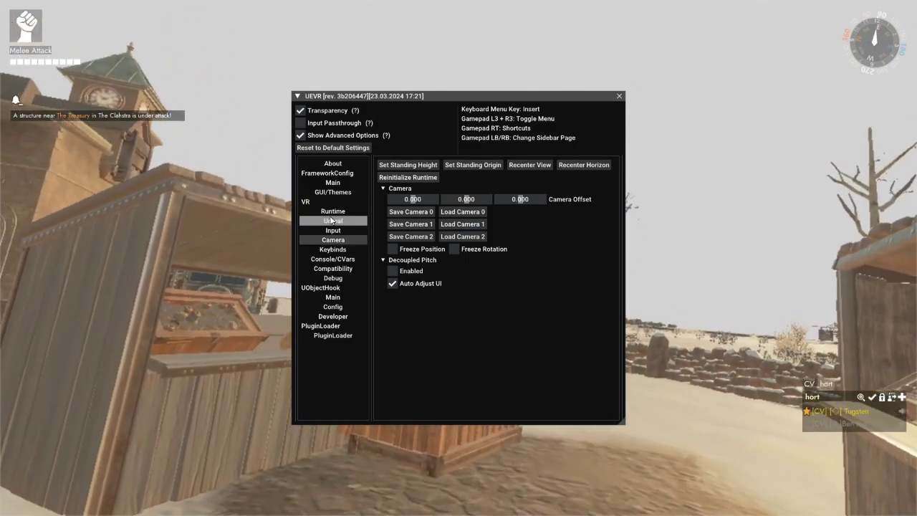
{"action": "left_click", "coordinate": [341, 184]}
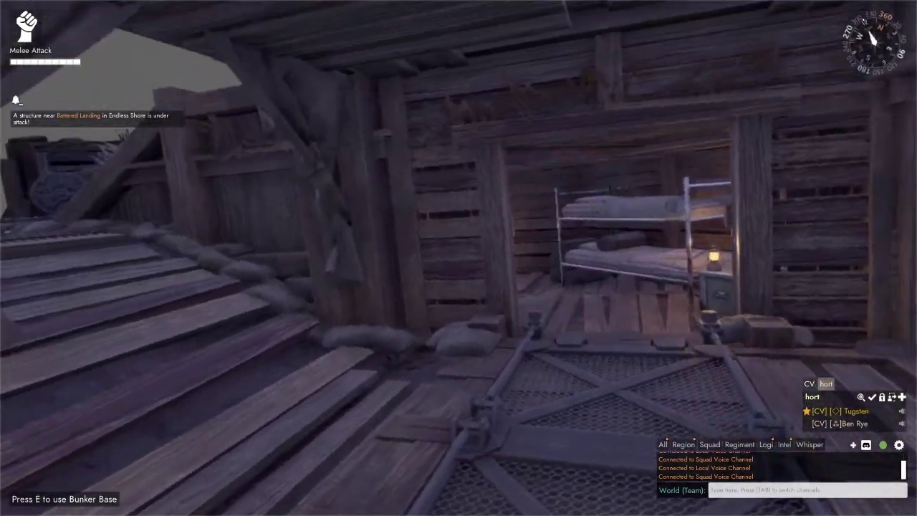
- Walk forward up out of the bunker onto the ground outside
{"action": "key", "text": "w"}
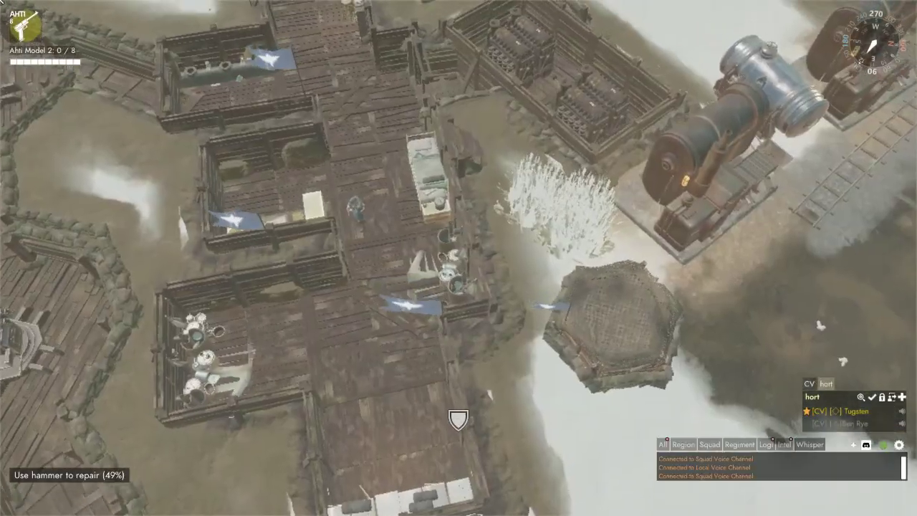